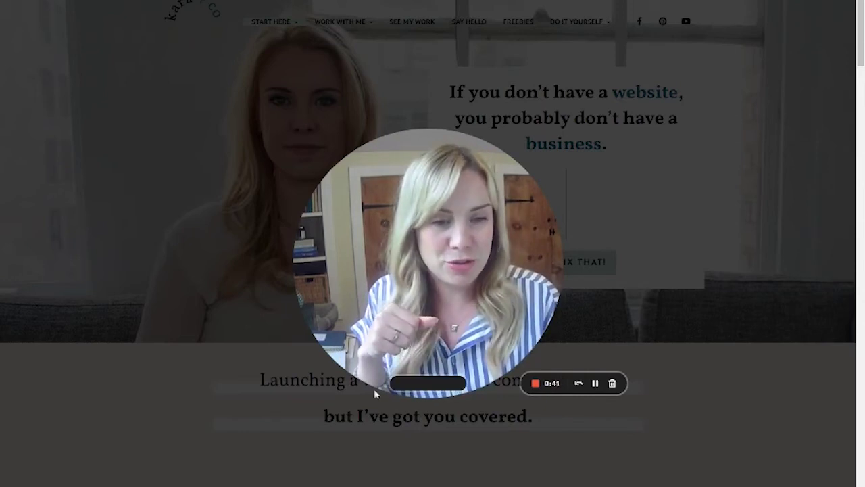
# - Go to DO IT YOURSELF > Skillshare Courses and browse the free course cards
pyautogui.click(415, 384)
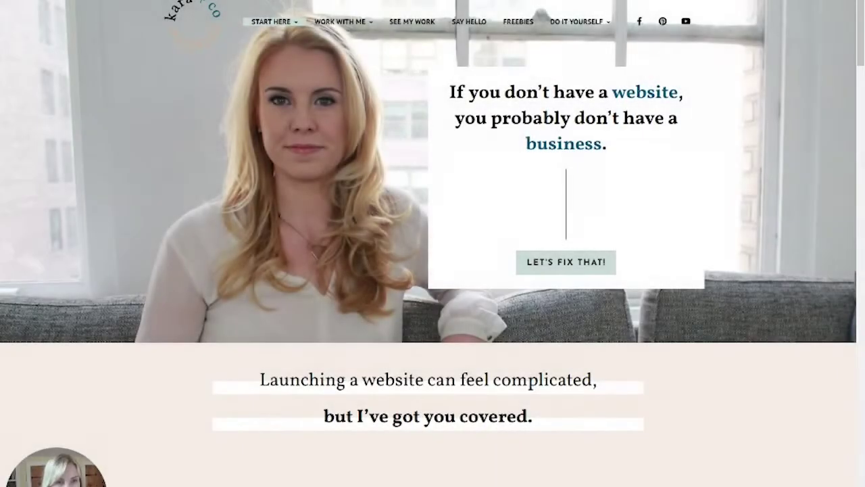
pyautogui.moveTo(578, 21)
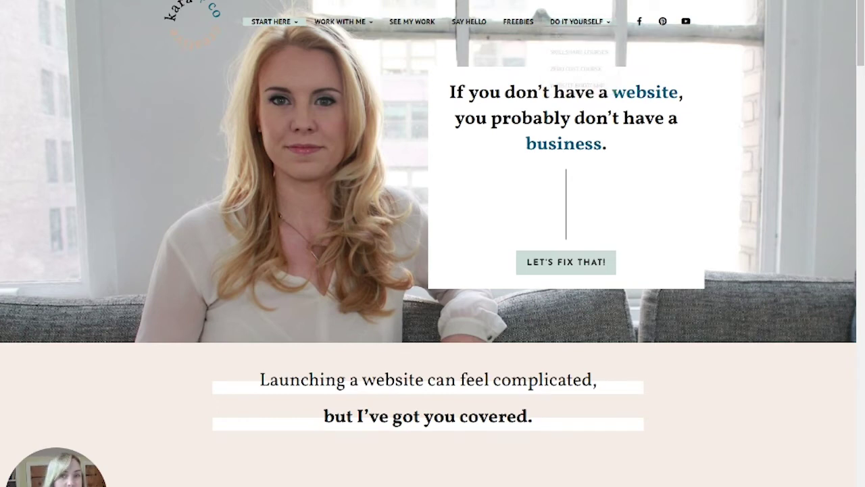
pyautogui.scroll(-5, 531, 103)
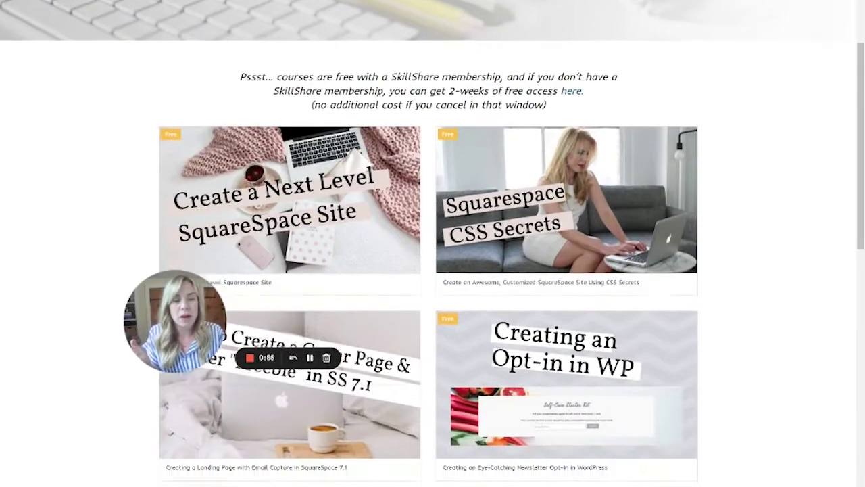
pyautogui.scroll(2, 525, 116)
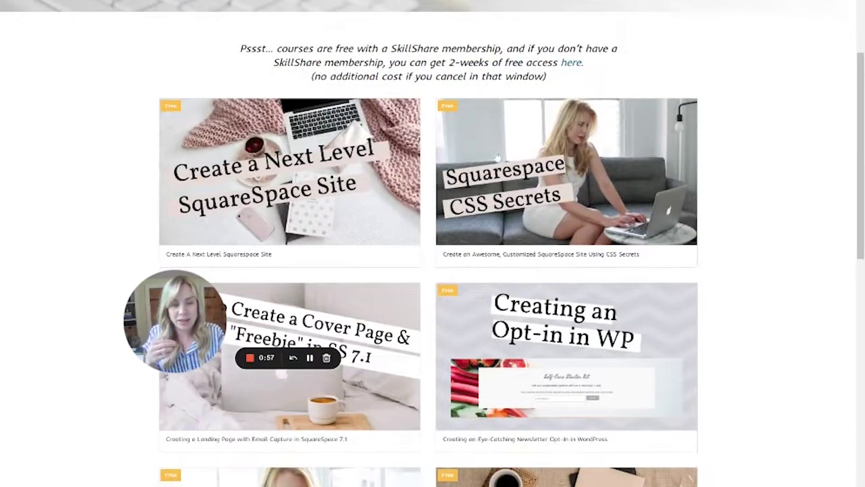
pyautogui.scroll(-4, 444, 383)
pyautogui.scroll(4, 545, 311)
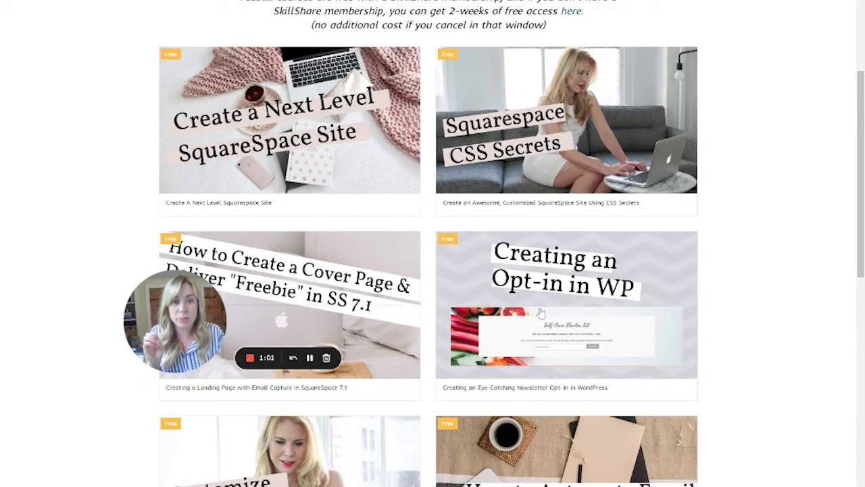
# - View the Create A Next Level Squarespace Site product page, then go to the WordPress Dashboard
pyautogui.click(435, 219)
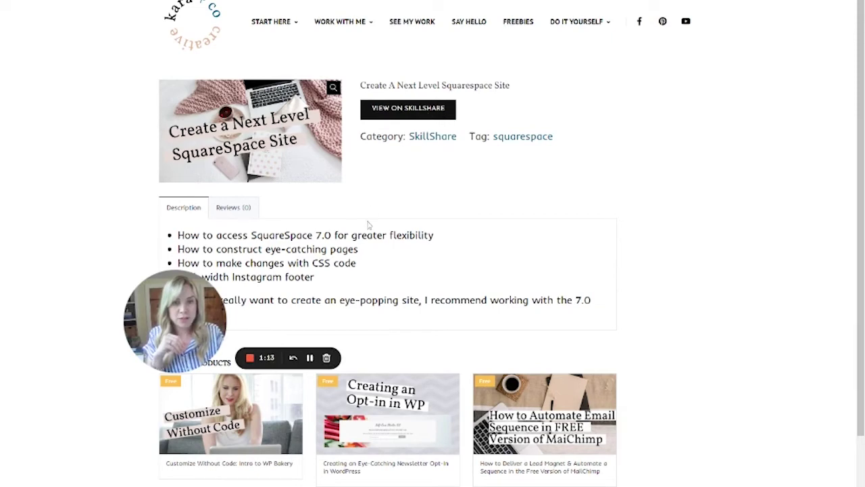
pyautogui.scroll(-2, 373, 211)
pyautogui.scroll(2, 304, 189)
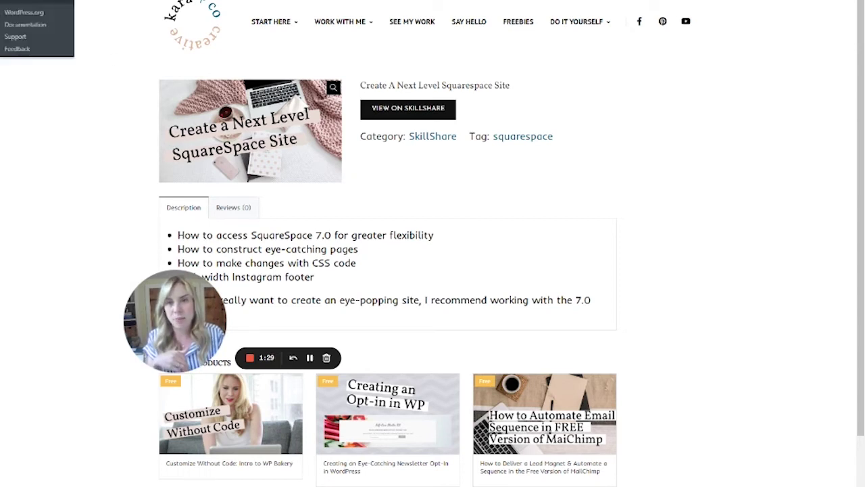
pyautogui.moveTo(58, 1)
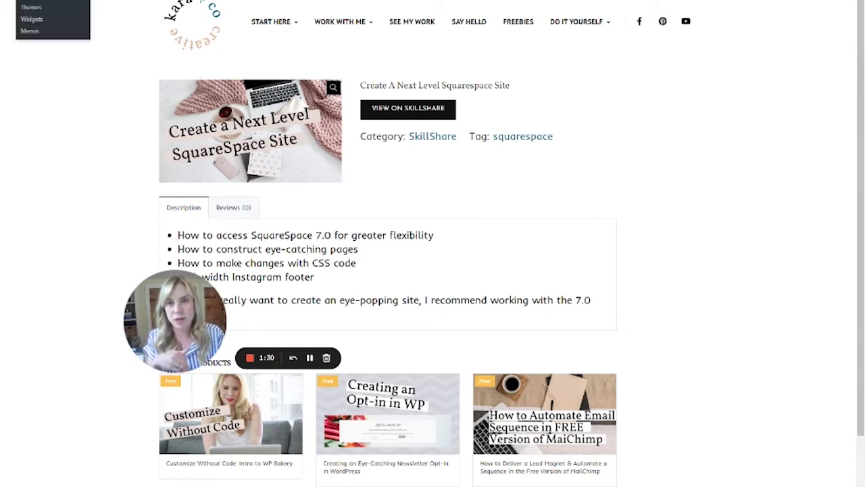
pyautogui.click(53, 13)
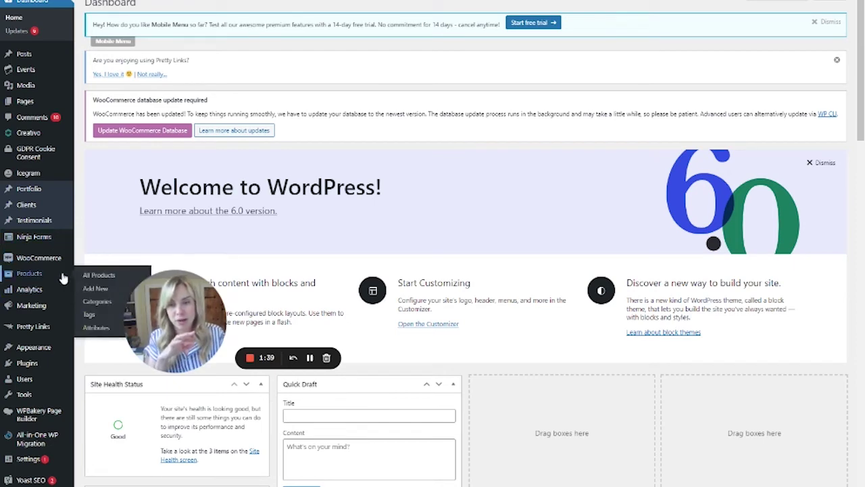
# - Review the All Products list of seven SkillShare courses, then start a new product via New > Product
pyautogui.scroll(-3, 62, 288)
pyautogui.scroll(3, 62, 287)
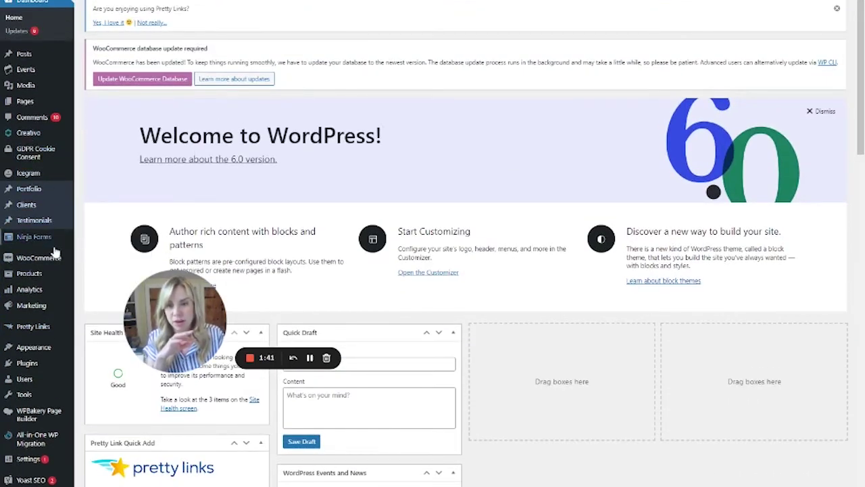
pyautogui.moveTo(55, 263)
pyautogui.moveTo(32, 280)
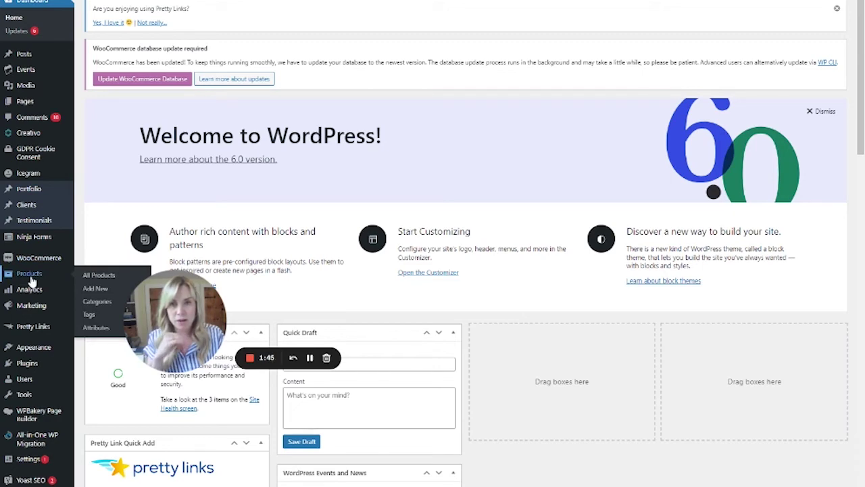
pyautogui.click(30, 274)
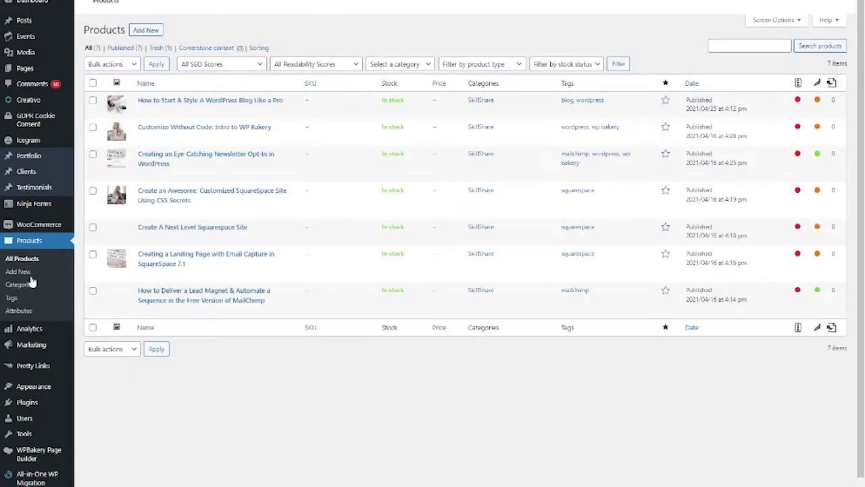
pyautogui.scroll(-2, 296, 269)
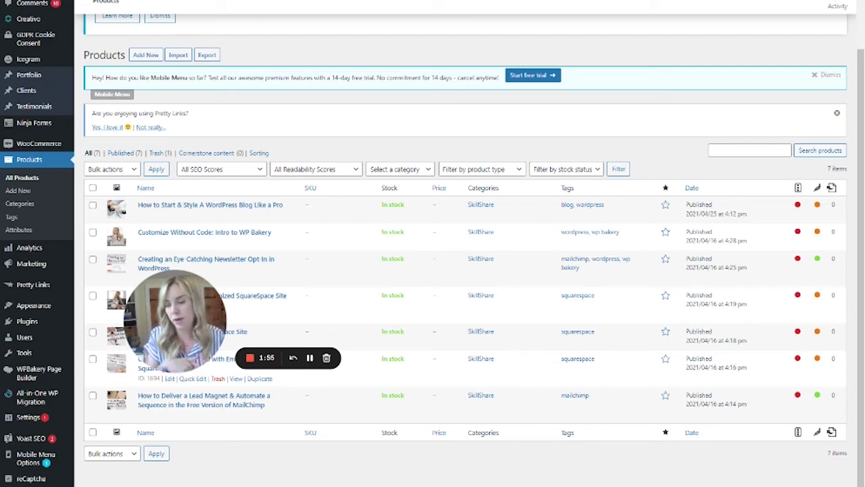
pyautogui.scroll(2, 180, 4)
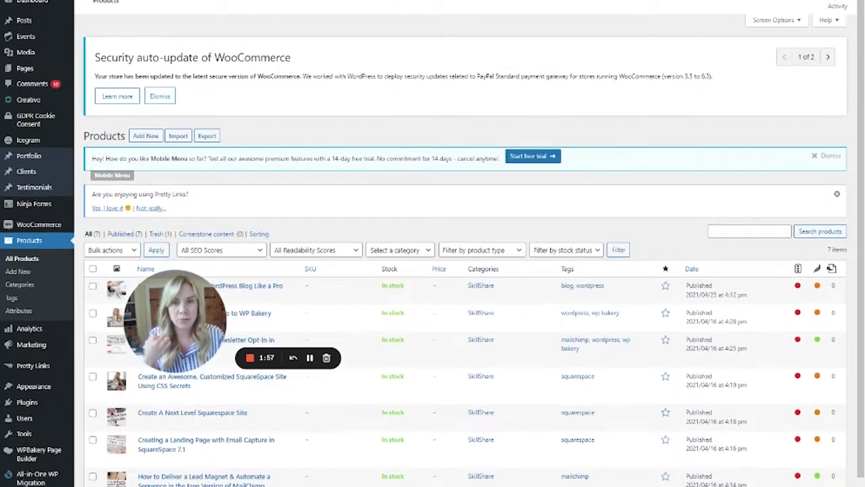
pyautogui.moveTo(156, 3)
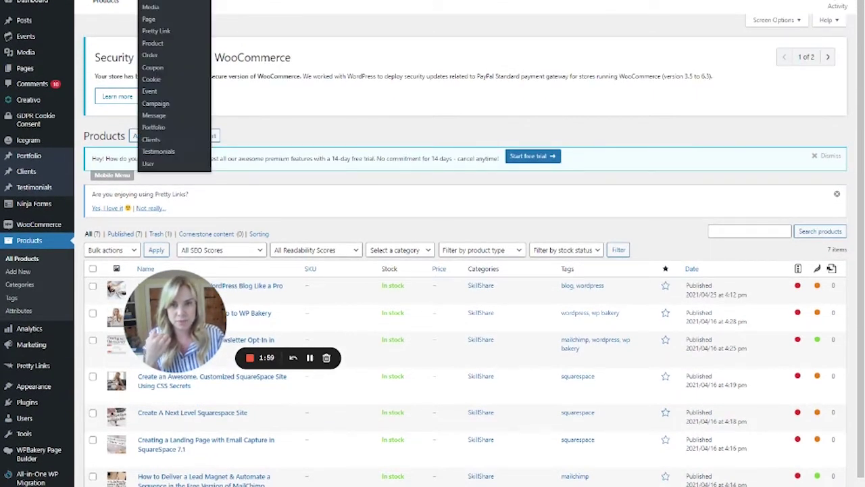
pyautogui.click(157, 46)
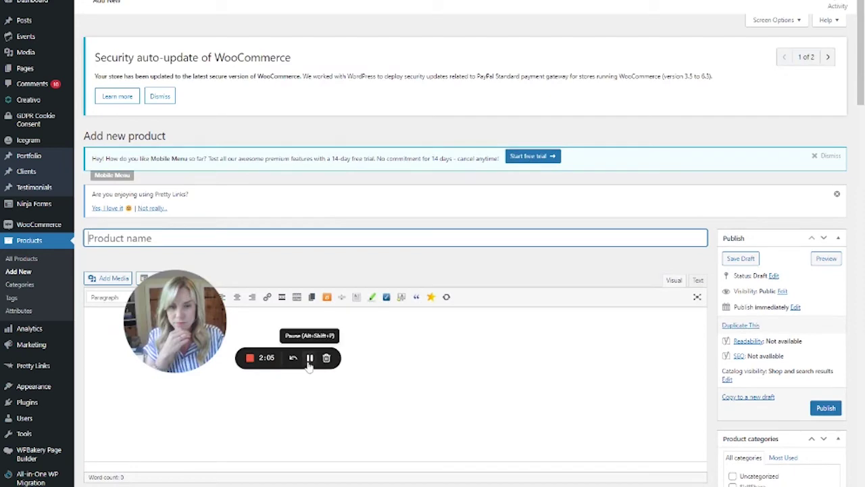
# - Name the new product 'Test Product' and click into the description so the draft saves
pyautogui.moveTo(203, 305); pyautogui.dragTo(526, 214)
pyautogui.click(391, 233)
pyautogui.write('Test Product')
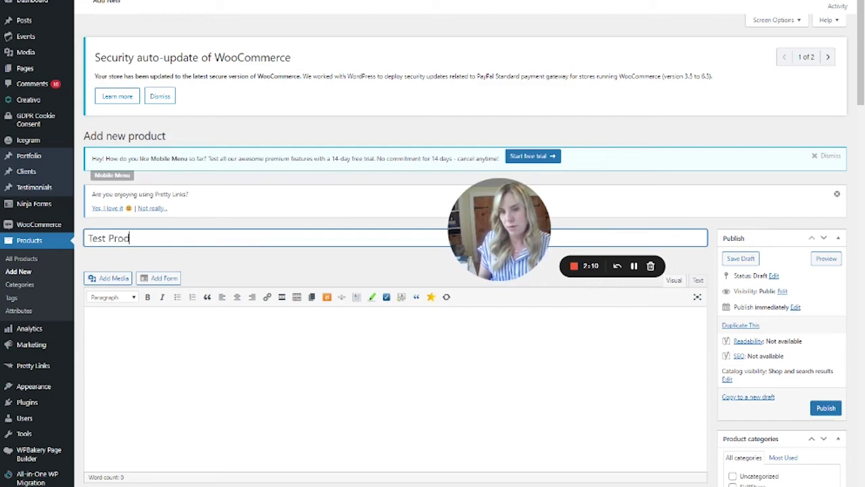
pyautogui.click(89, 323)
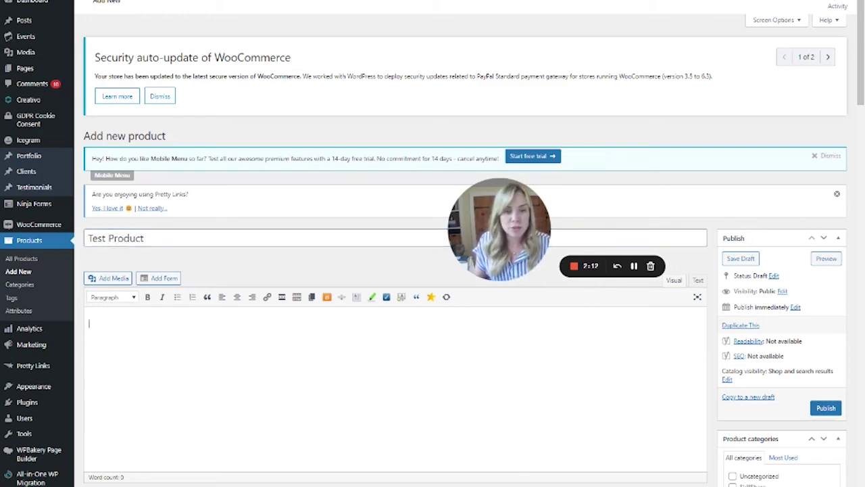
pyautogui.scroll(-3, 396, 271)
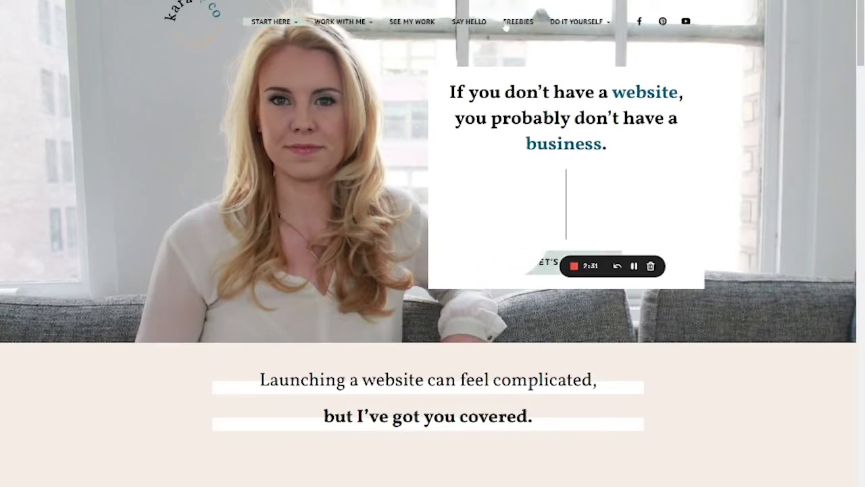
# - Load the live Next Level Squarespace course page in the new tab, then toggle back to the Test Product editor
pyautogui.moveTo(578, 21)
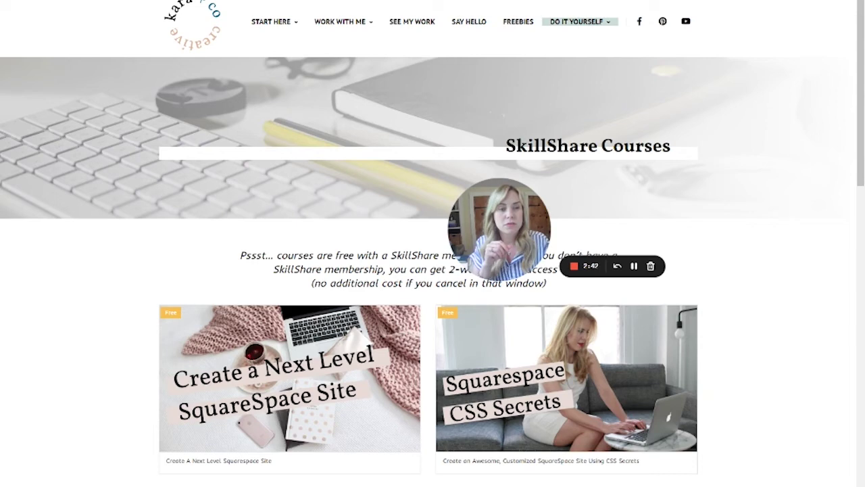
pyautogui.scroll(-2, 482, 330)
pyautogui.scroll(3, 473, 321)
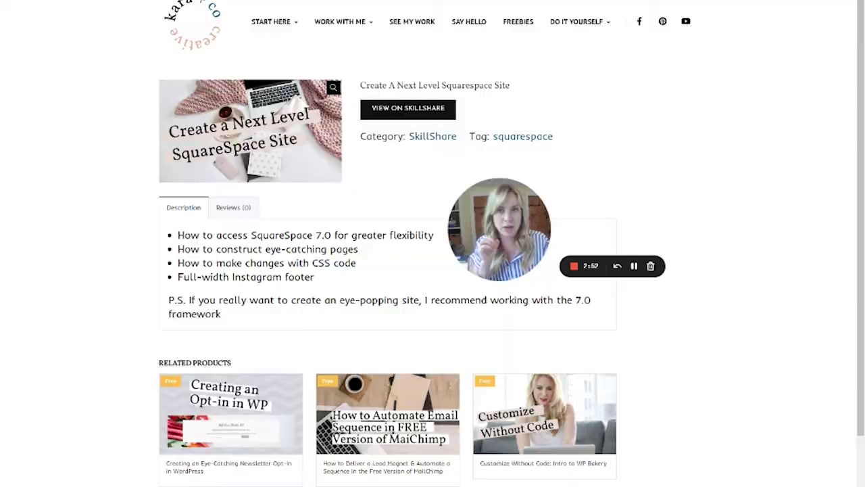
pyautogui.click(119, 1)
pyautogui.hotkey('ctrl', 'Tab')
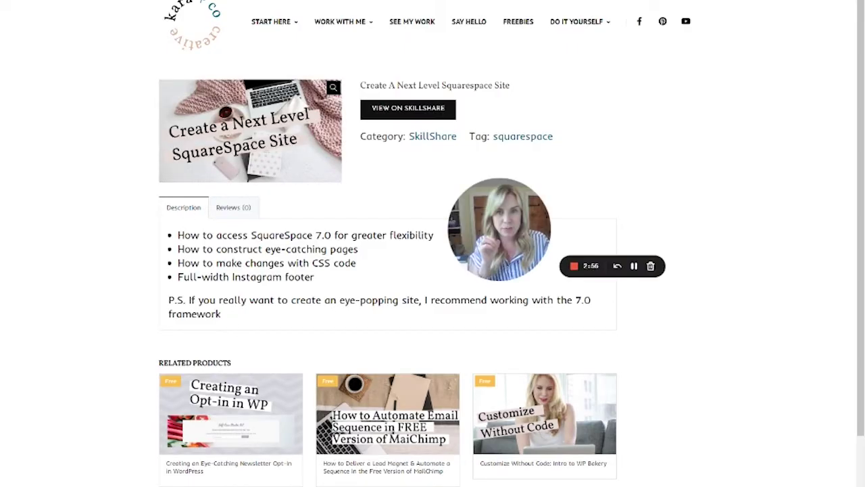
pyautogui.hotkey('ctrl', 'Tab')
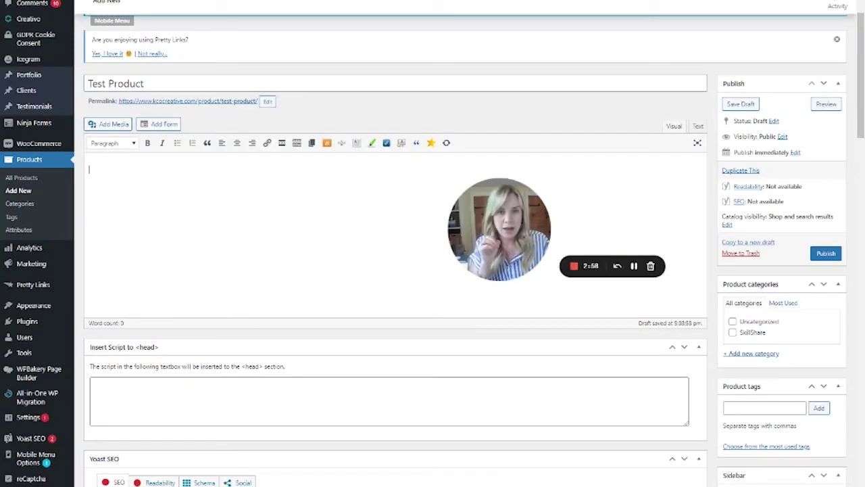
# - Collapse the product short description panel and compare the editor with the live course page
pyautogui.scroll(-1, 473, 250)
pyautogui.scroll(-12, 266, 269)
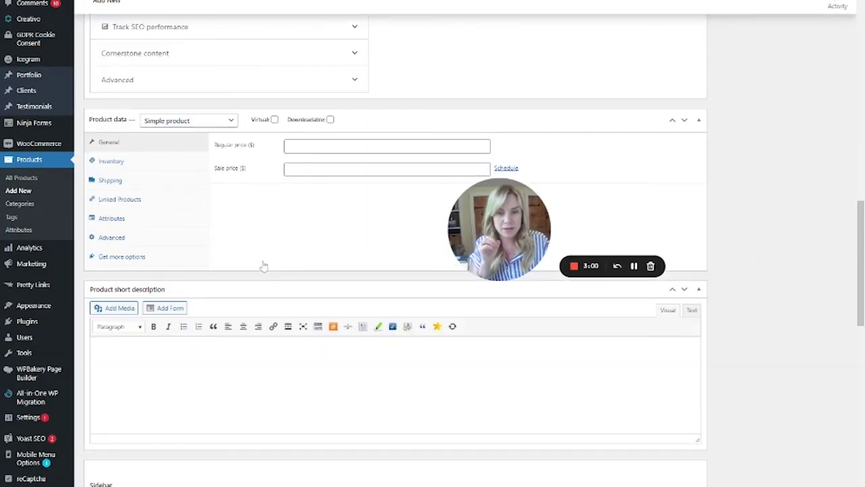
pyautogui.click(154, 291)
pyautogui.hotkey('ctrl', 'Tab')
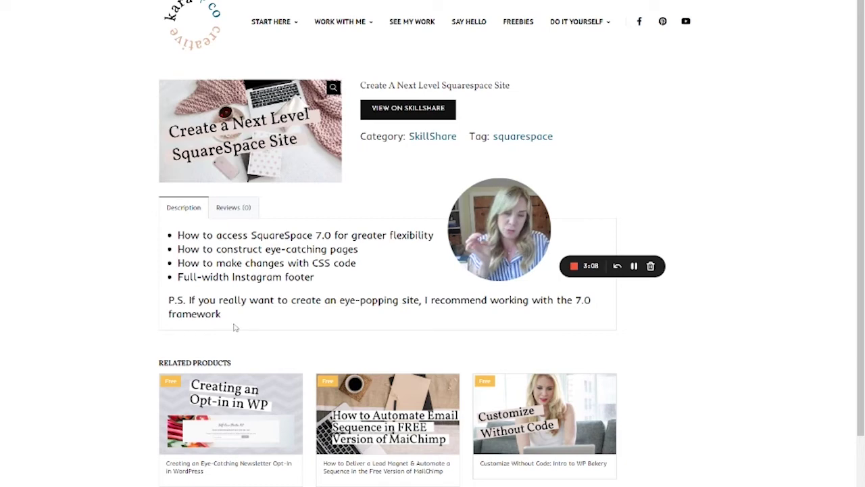
pyautogui.hotkey('ctrl', 'Tab')
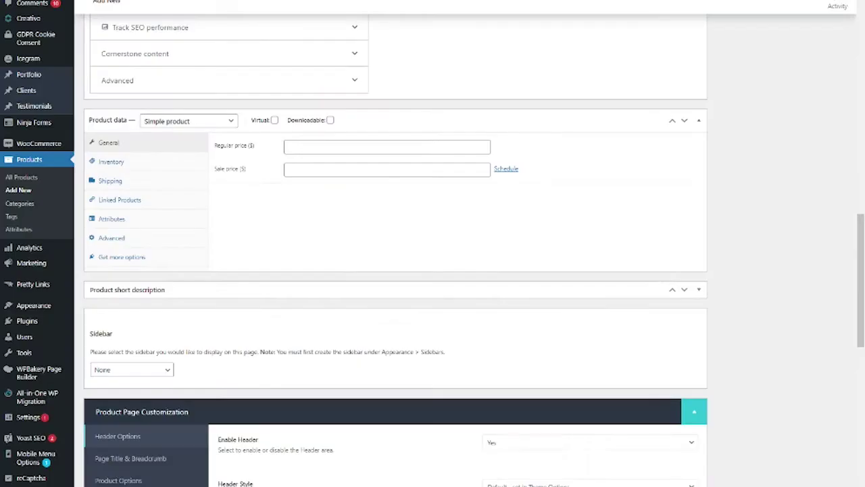
# - Scroll the Test Product editor to the Product data box, still set as a Simple product
pyautogui.scroll(1, 291, 419)
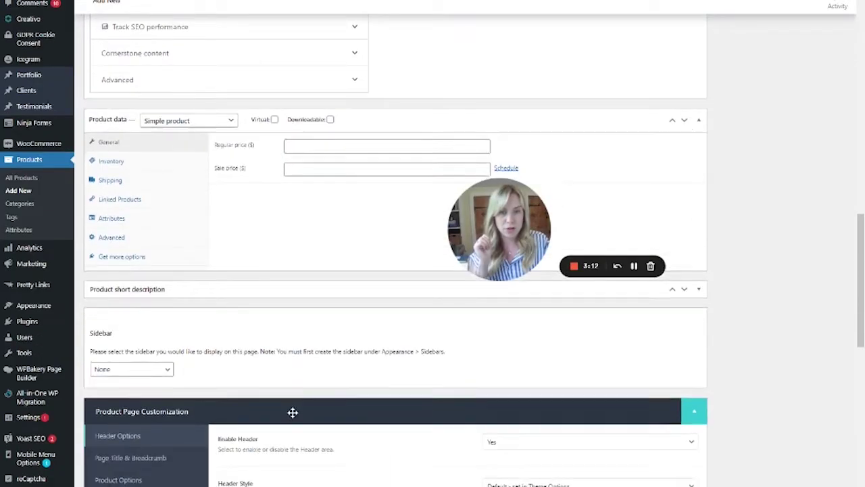
pyautogui.scroll(-5, 294, 414)
pyautogui.scroll(8, 296, 415)
pyautogui.scroll(2, 296, 418)
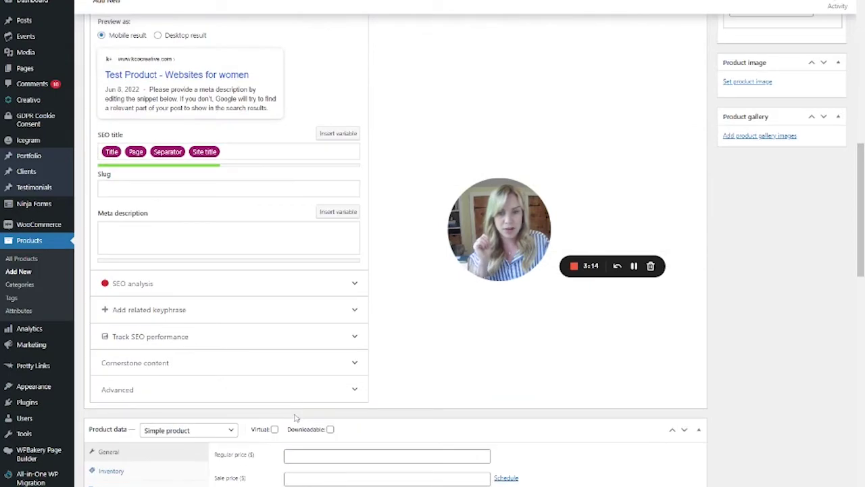
pyautogui.scroll(5, 296, 418)
pyautogui.scroll(-4, 293, 415)
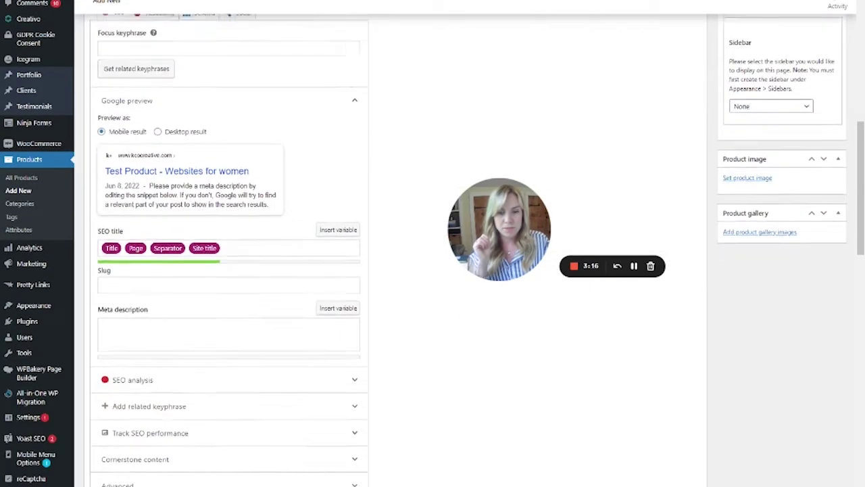
pyautogui.scroll(-5, 271, 291)
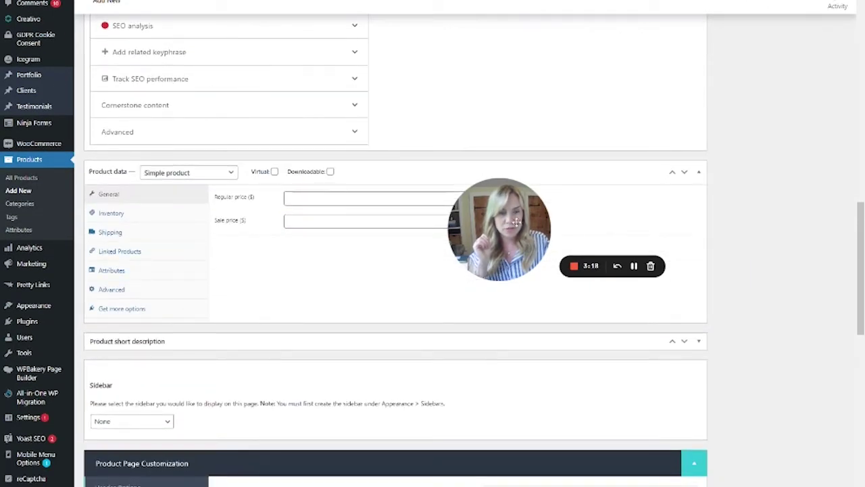
pyautogui.moveTo(517, 221); pyautogui.dragTo(644, 40)
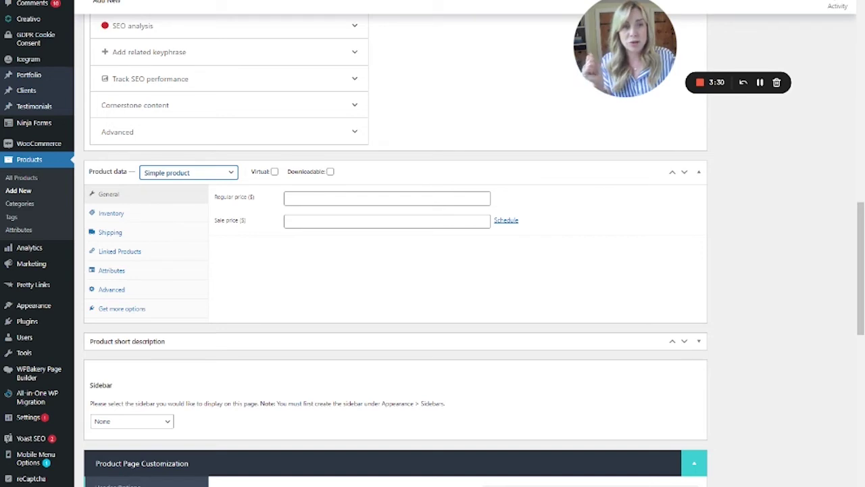
# - Make Test Product an External/Affiliate product with button text 'View on SkillShare'
pyautogui.press('Down')
pyautogui.press('Down')
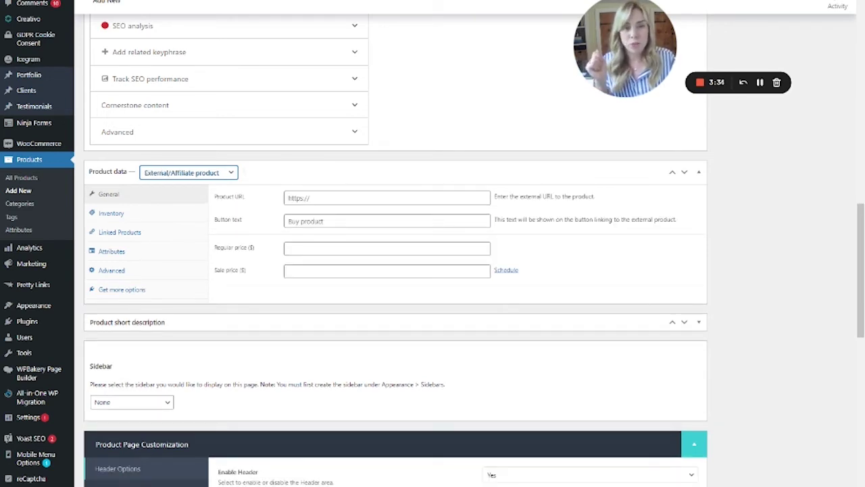
pyautogui.click(318, 221)
pyautogui.write('View on SkillShare')
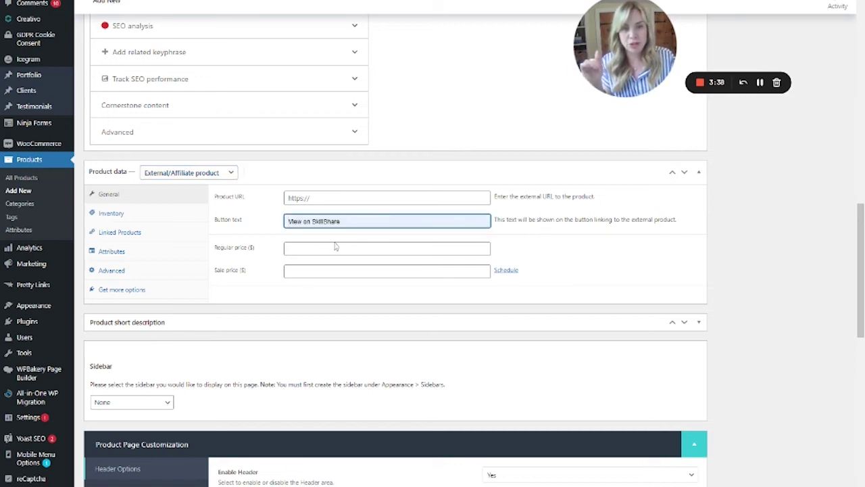
pyautogui.doubleClick(327, 221)
pyautogui.click(317, 198)
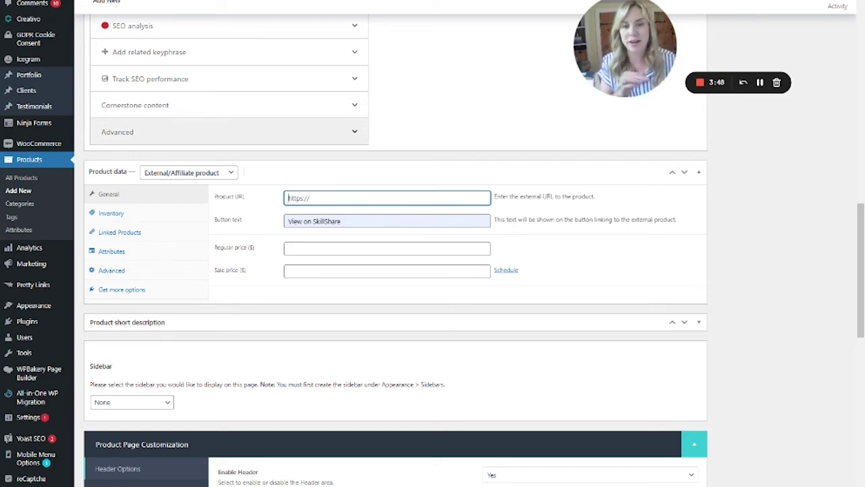
pyautogui.hotkey('ctrl', 'v')
pyautogui.hotkey('ctrl', 'z')
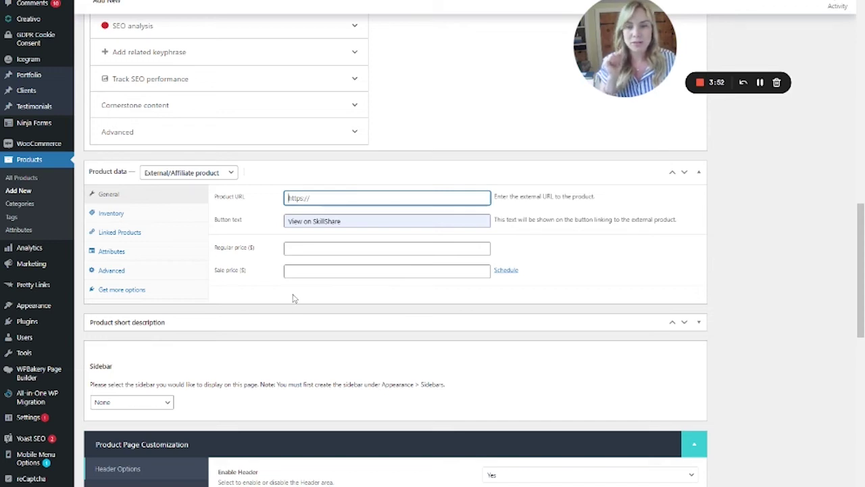
pyautogui.moveTo(46, 288)
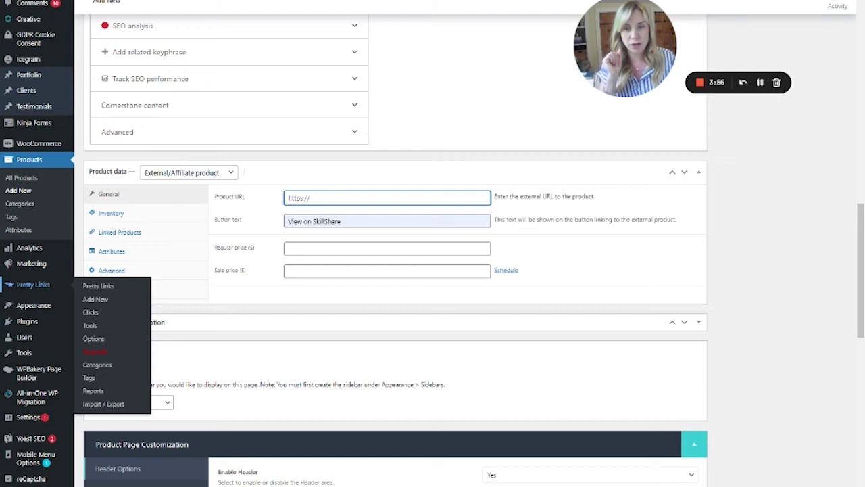
# - Browse the Pretty Links list of shortened links, then head to Products > Add New
pyautogui.click(46, 290)
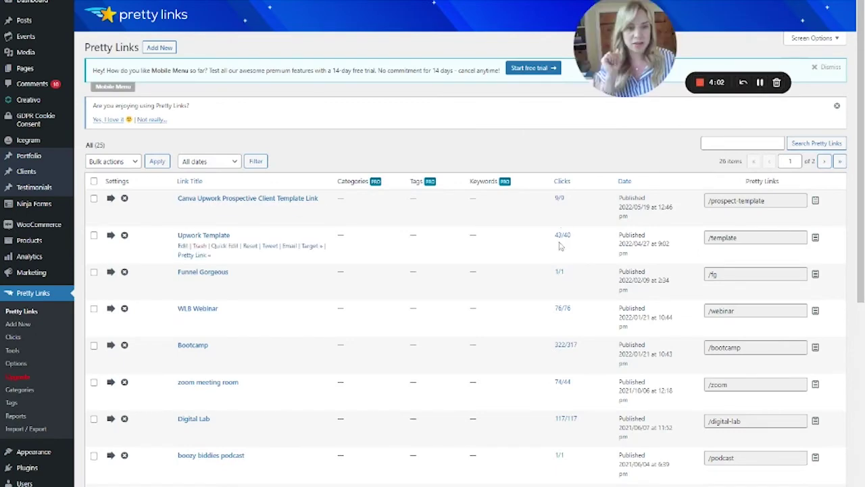
pyautogui.scroll(-5, 571, 385)
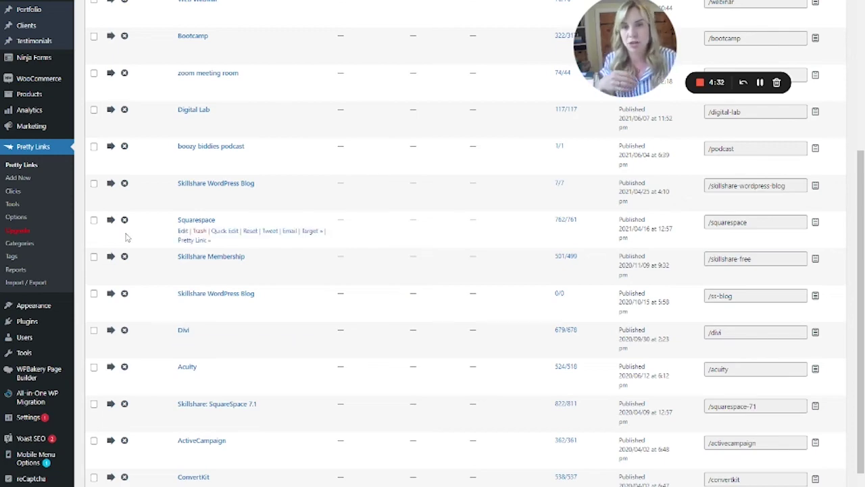
pyautogui.scroll(5, 573, 240)
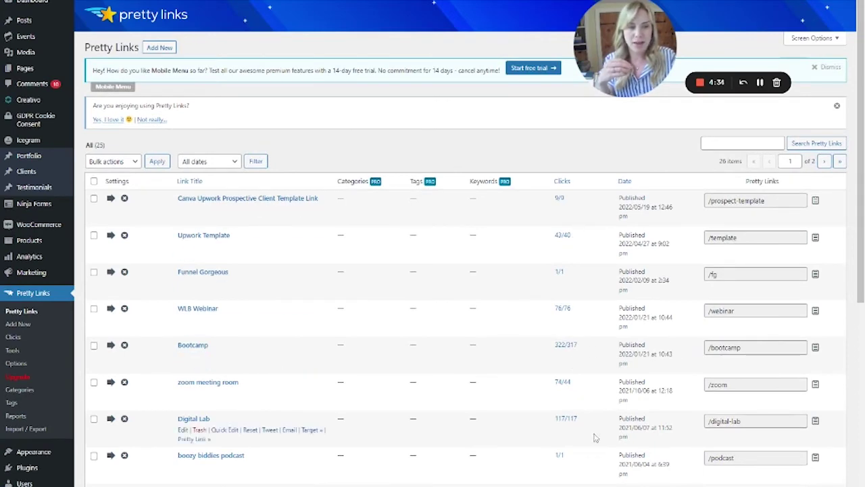
pyautogui.scroll(-6, 561, 223)
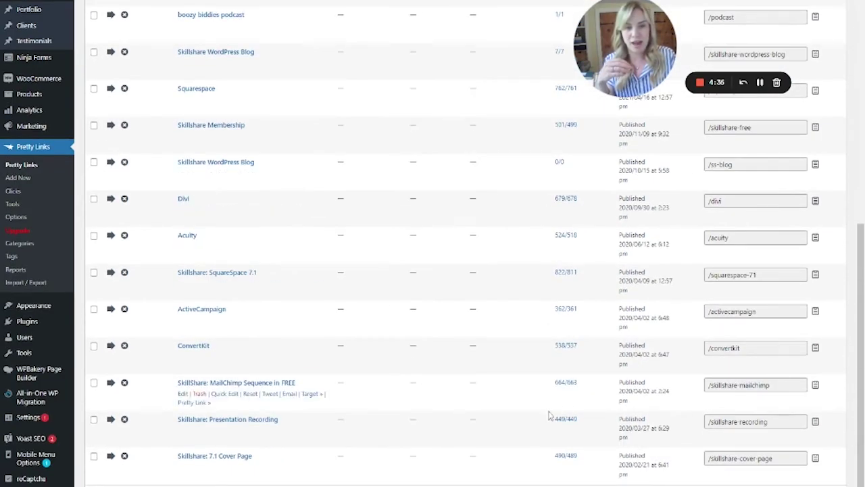
pyautogui.scroll(3, 41, 150)
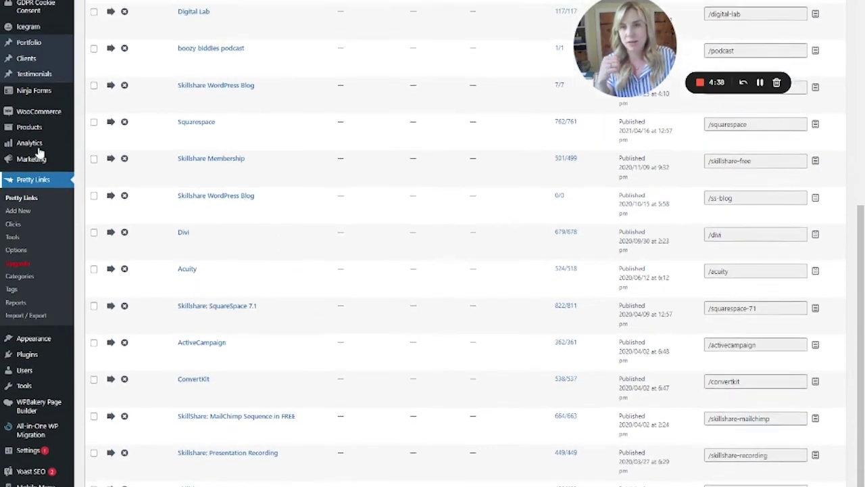
pyautogui.moveTo(56, 204)
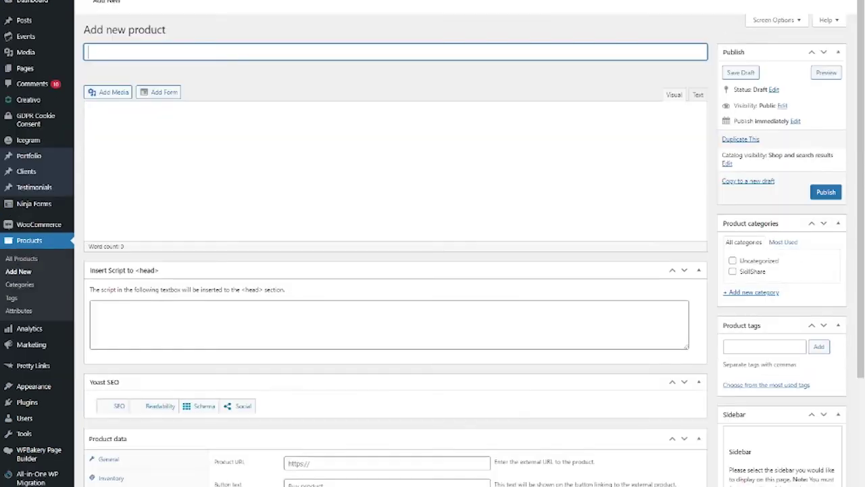
# - Move the Product data box below Product short description and expand both boxes
pyautogui.scroll(-8, 287, 193)
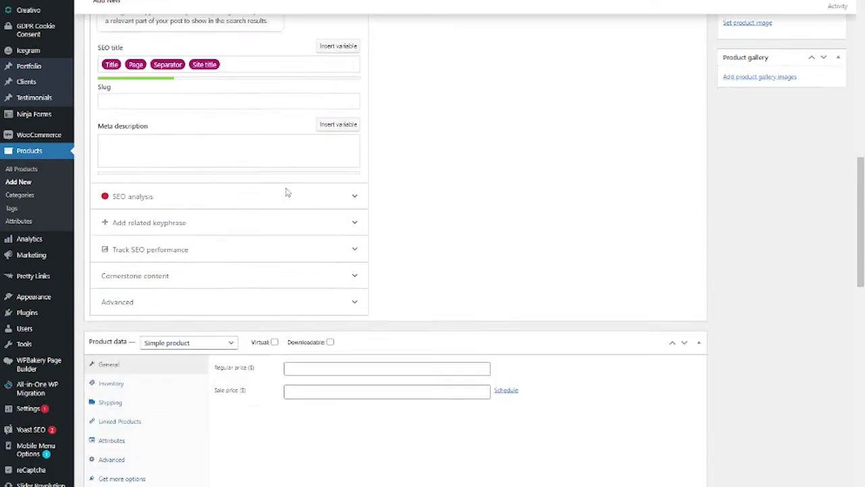
pyautogui.scroll(3, 288, 193)
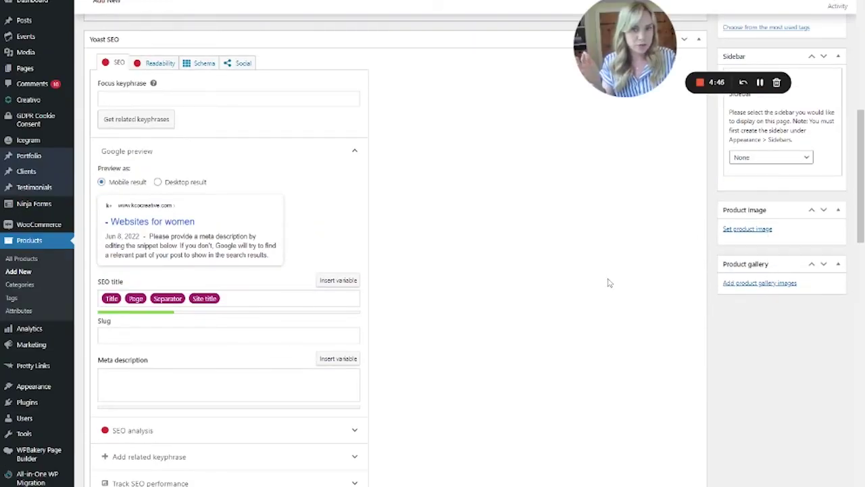
pyautogui.scroll(-2, 504, 295)
pyautogui.scroll(2, 503, 295)
pyautogui.scroll(-6, 505, 294)
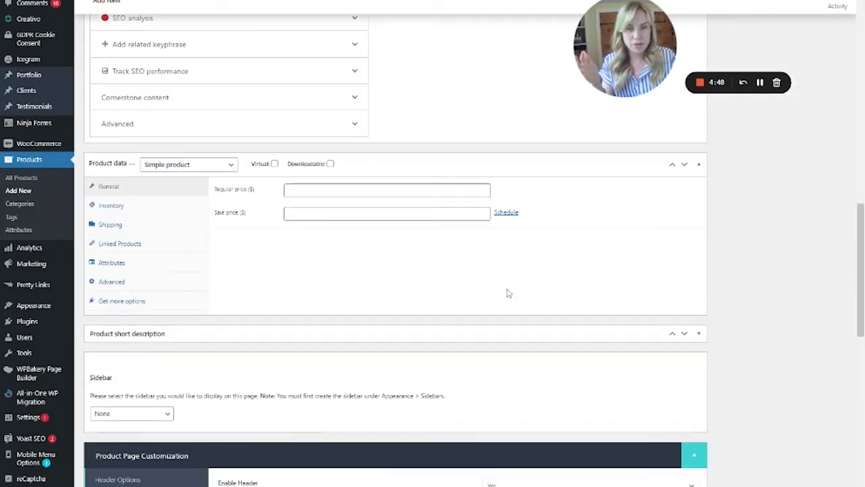
pyautogui.click(177, 174)
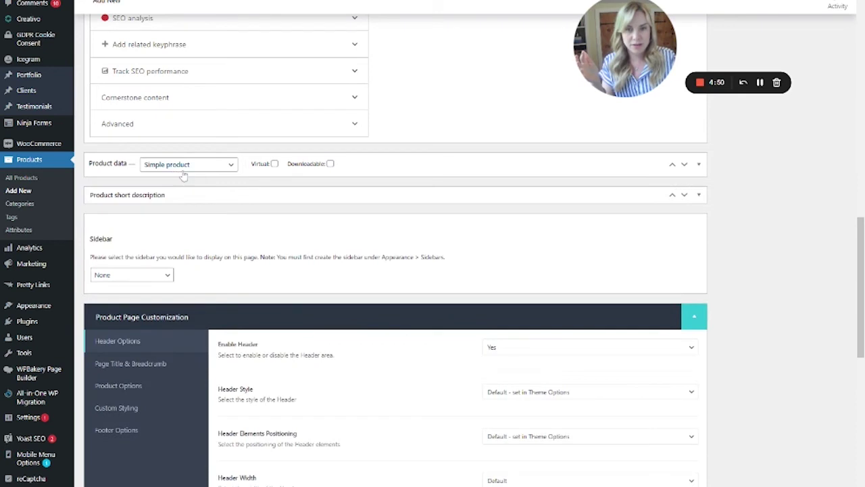
pyautogui.click(685, 165)
pyautogui.click(699, 161)
pyautogui.click(699, 293)
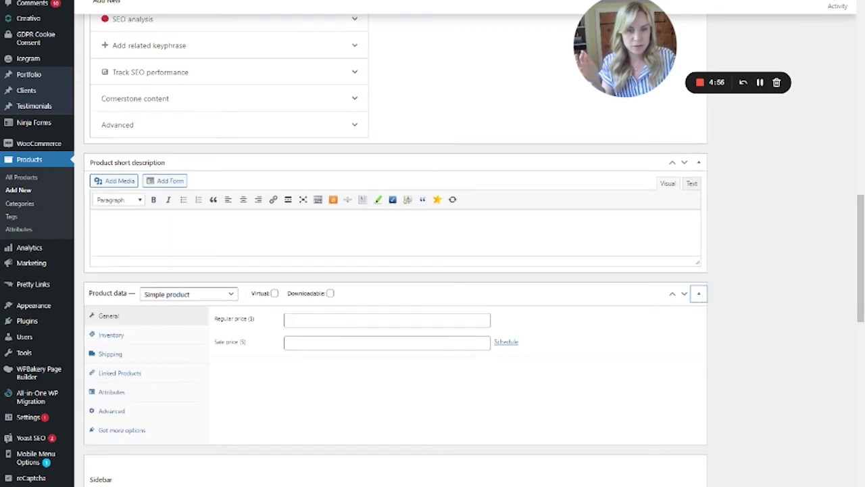
# - Set the product type to External/Affiliate product and click into the Regular price field
pyautogui.click(223, 334)
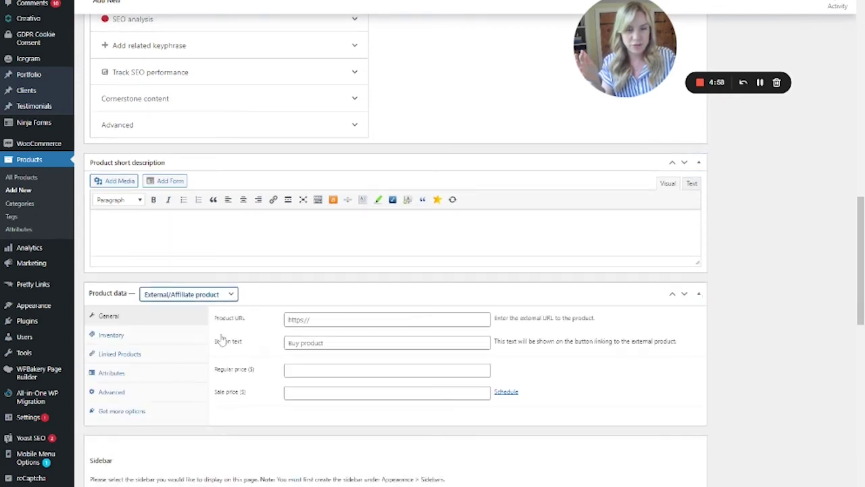
pyautogui.click(315, 368)
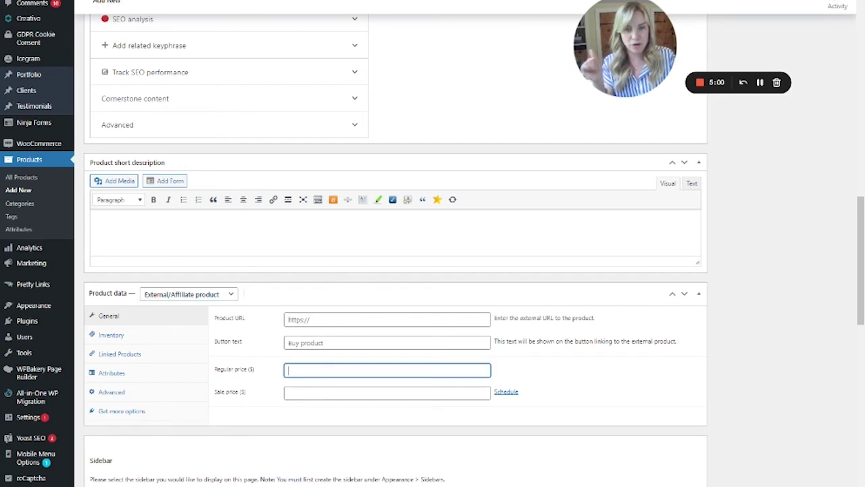